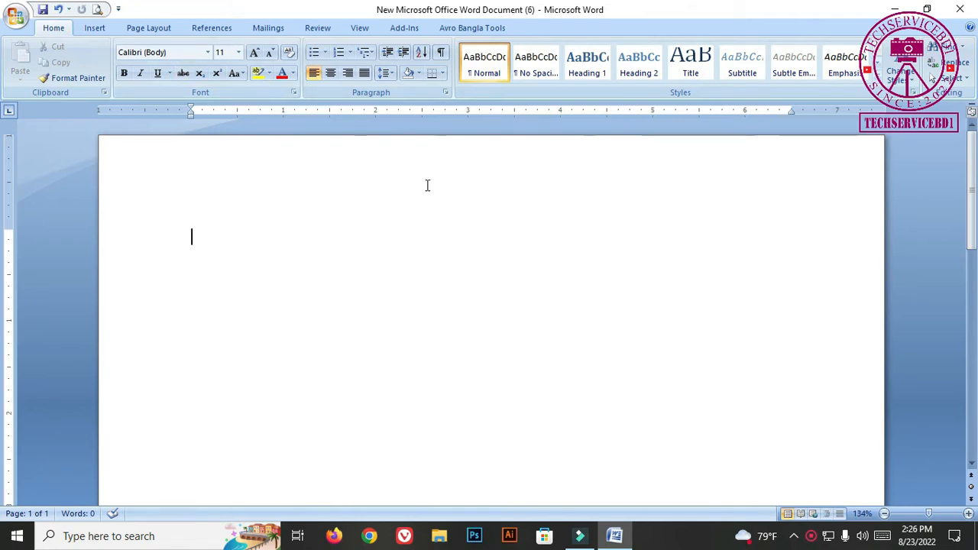
# - Zoom out to about 104% and open the header of the first page for editing
pyautogui.scroll(-10, 707, 246)
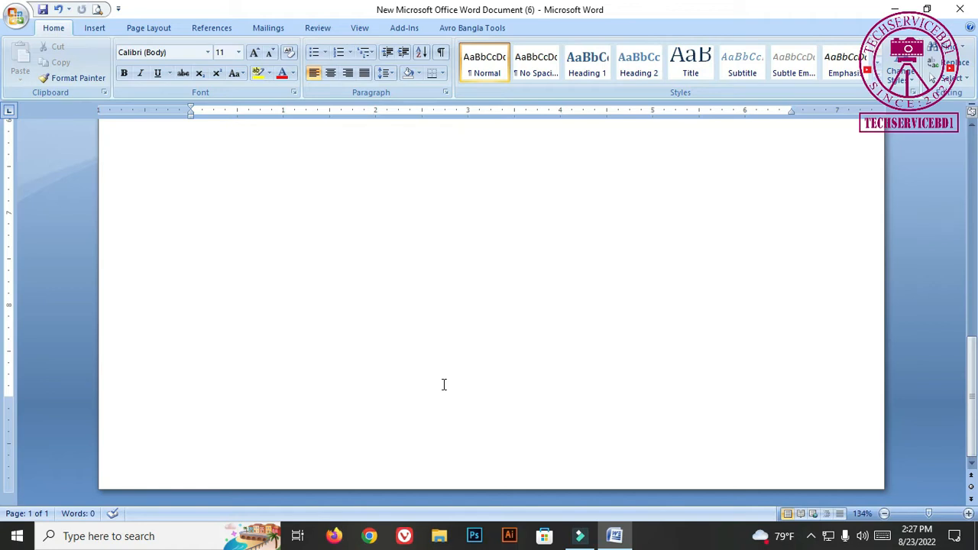
pyautogui.keyDown('ctrl'); pyautogui.scroll(-3, 444, 385); pyautogui.keyUp('ctrl')
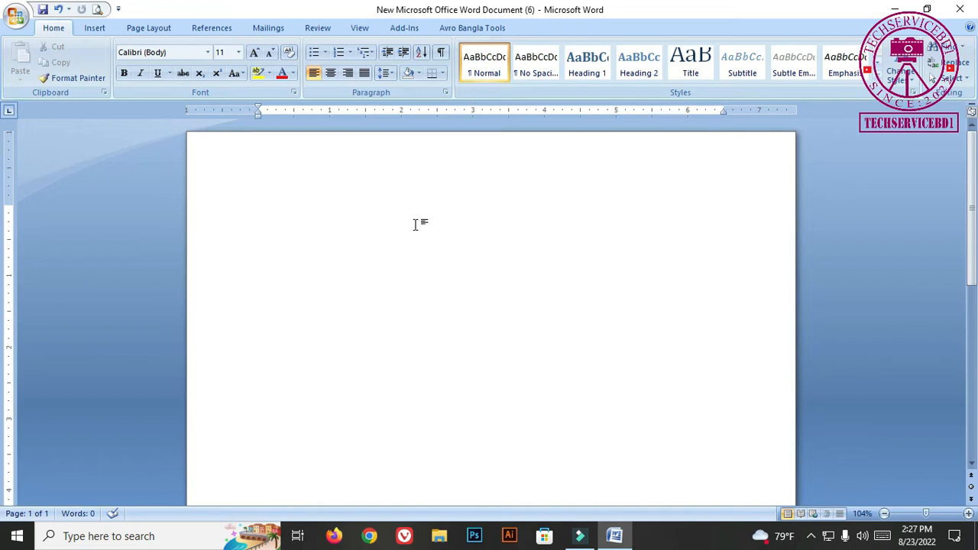
pyautogui.click(274, 156)
pyautogui.doubleClick(268, 157)
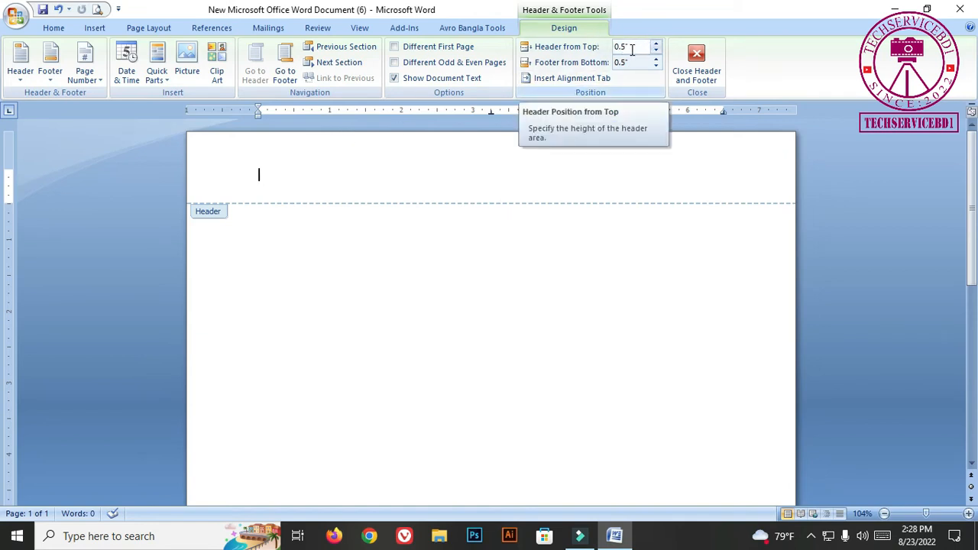
# - Try out the header's distance from the top by lowering it to 0" and returning it to 0.5"
pyautogui.click(657, 44)
pyautogui.click(657, 45)
pyautogui.click(657, 44)
pyautogui.click(657, 44)
pyautogui.click(657, 51)
pyautogui.click(656, 51)
pyautogui.click(657, 52)
pyautogui.click(657, 52)
pyautogui.click(656, 52)
pyautogui.click(656, 52)
pyautogui.click(657, 51)
pyautogui.click(657, 51)
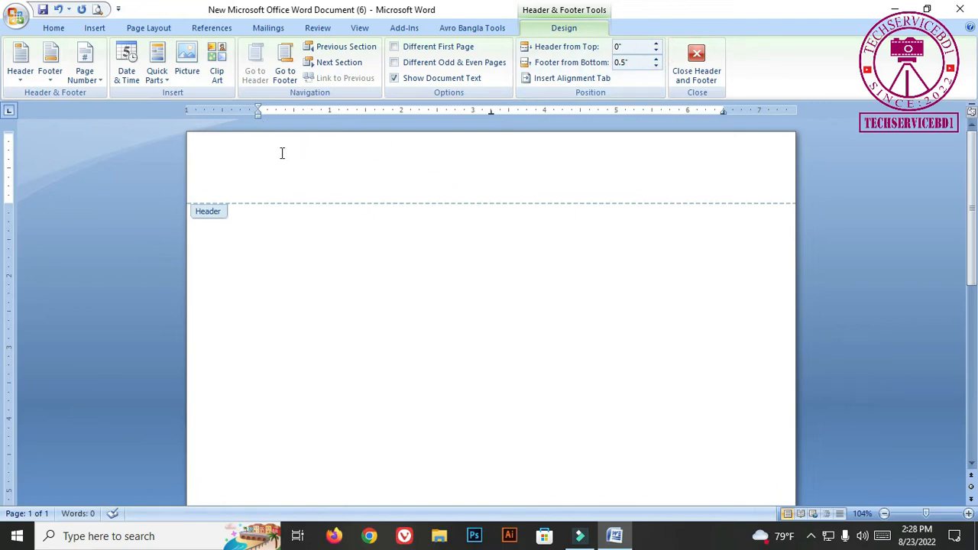
pyautogui.click(657, 46)
pyautogui.click(656, 46)
pyautogui.click(657, 47)
pyautogui.click(656, 47)
pyautogui.click(656, 47)
# - Enter "Microsoft word" in the header and enlarge the text to 24 points
pyautogui.write('Microsoft')
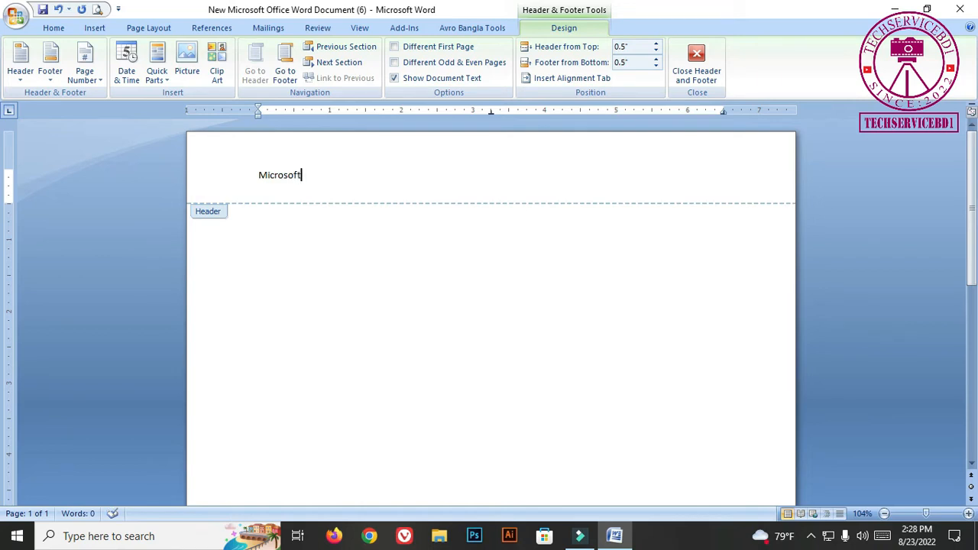
pyautogui.write(' word')
pyautogui.tripleClick(334, 173)
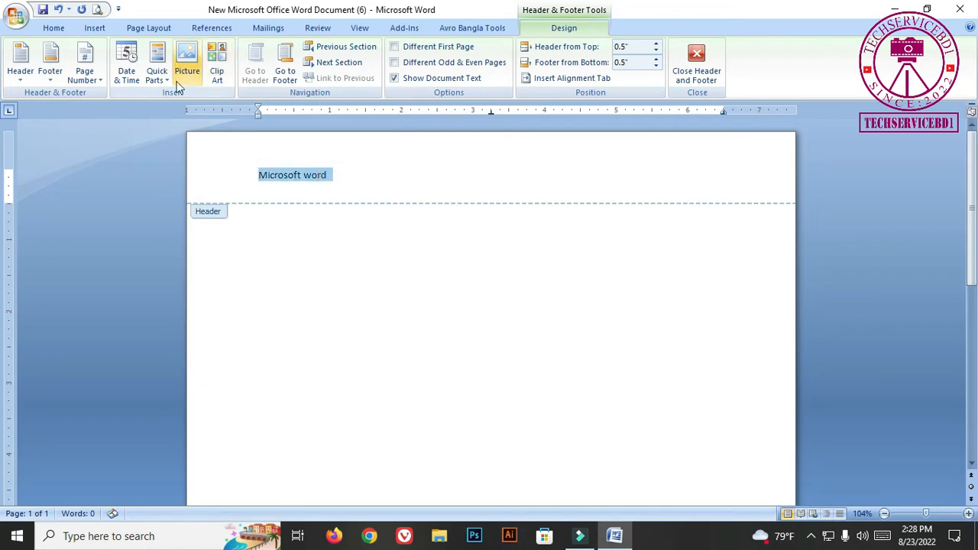
pyautogui.click(60, 28)
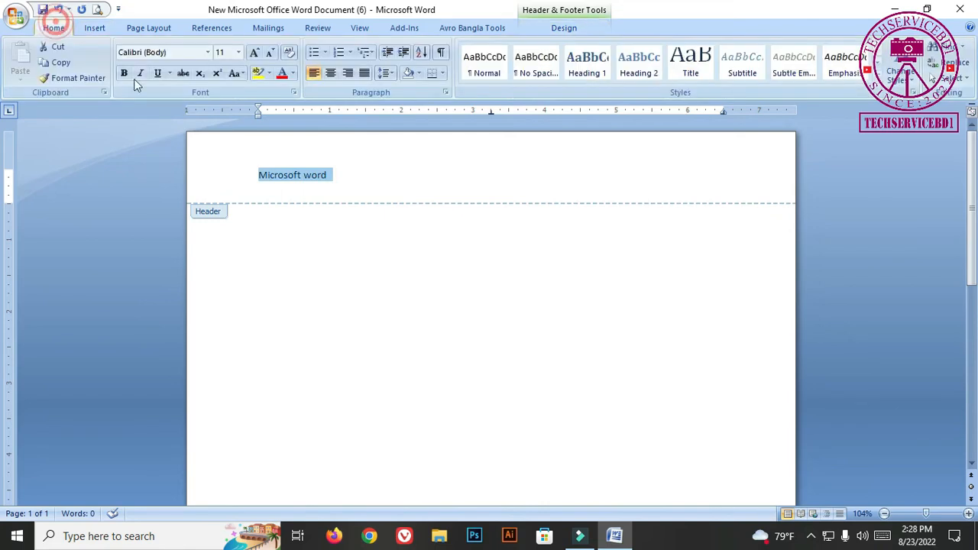
pyautogui.click(257, 53)
pyautogui.click(257, 54)
pyautogui.click(257, 53)
pyautogui.click(257, 54)
pyautogui.click(257, 53)
pyautogui.click(257, 54)
pyautogui.click(257, 54)
pyautogui.click(463, 197)
# - Leave header editing and add blank lines to the body until the document runs to seven pages
pyautogui.scroll(-3, 390, 197)
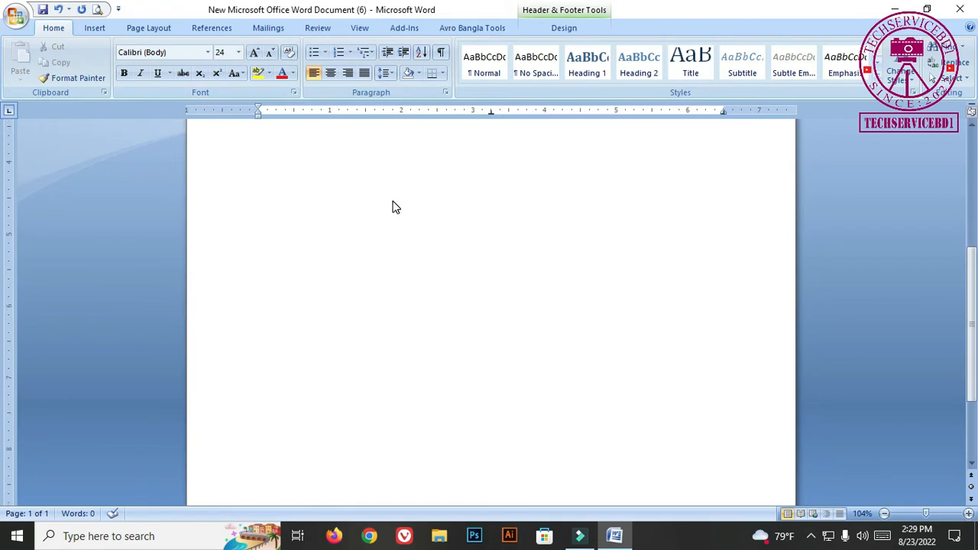
pyautogui.scroll(-3, 393, 207)
pyautogui.click(725, 402)
pyautogui.doubleClick(594, 373)
pyautogui.scroll(-5, 579, 387)
pyautogui.press('Return')
pyautogui.press('Return')
pyautogui.press('Return')
pyautogui.press('Return')
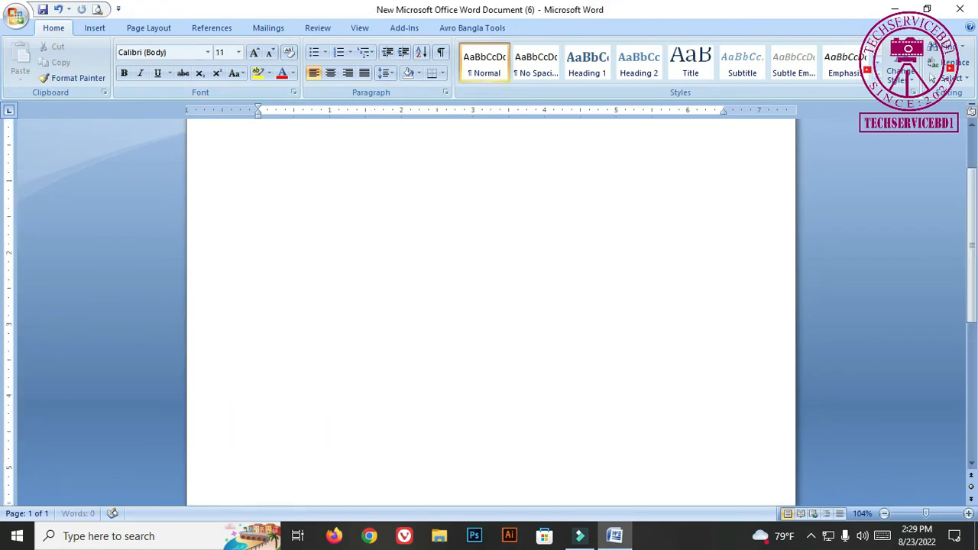
pyautogui.scroll(-10, 489, 306)
pyautogui.press('Return')
pyautogui.press('Return')
pyautogui.press('Return')
pyautogui.press('Return')
pyautogui.press('Return')
pyautogui.press('Return')
pyautogui.press('Return')
pyautogui.press('Return')
pyautogui.press('Return')
pyautogui.press('Return')
pyautogui.press('Return')
pyautogui.press('Return')
pyautogui.press('Return')
pyautogui.press('Return')
pyautogui.press('Return')
pyautogui.press('Return')
pyautogui.press('Return')
pyautogui.press('Return')
pyautogui.press('Return')
pyautogui.press('Return')
pyautogui.press('Return')
pyautogui.press('Return')
pyautogui.press('Return')
pyautogui.press('Return')
pyautogui.press('Return')
pyautogui.press('Return')
pyautogui.press('Return')
pyautogui.press('Return')
pyautogui.press('Return')
pyautogui.press('Return')
pyautogui.press('Return')
pyautogui.press('Return')
pyautogui.press('Return')
pyautogui.press('Return')
pyautogui.press('Return')
pyautogui.press('Return')
pyautogui.press('Return')
pyautogui.press('Return')
pyautogui.press('Return')
pyautogui.press('Return')
# - Reopen the first page's header and color the text "Microsoft word" with the standard light blue
pyautogui.scroll(20, 371, 185)
pyautogui.scroll(20, 374, 212)
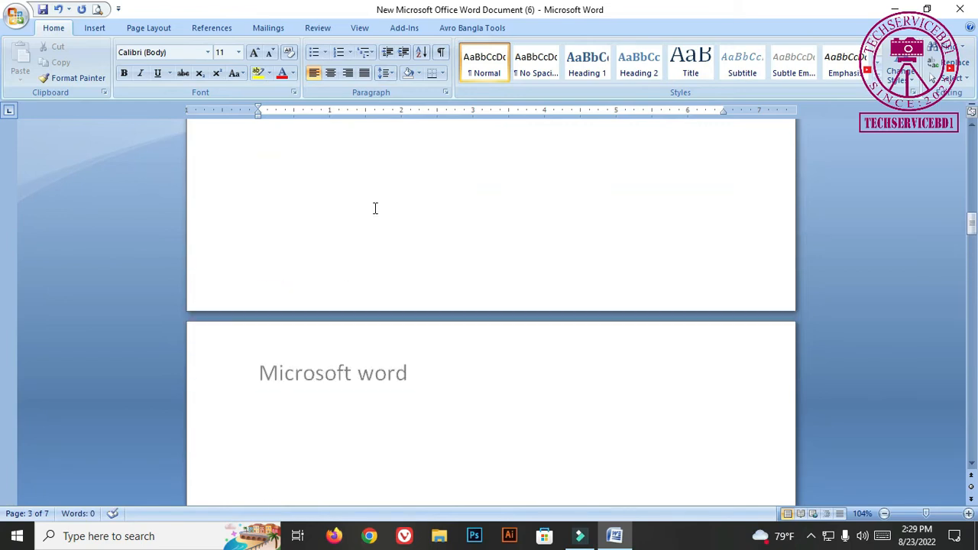
pyautogui.scroll(20, 382, 268)
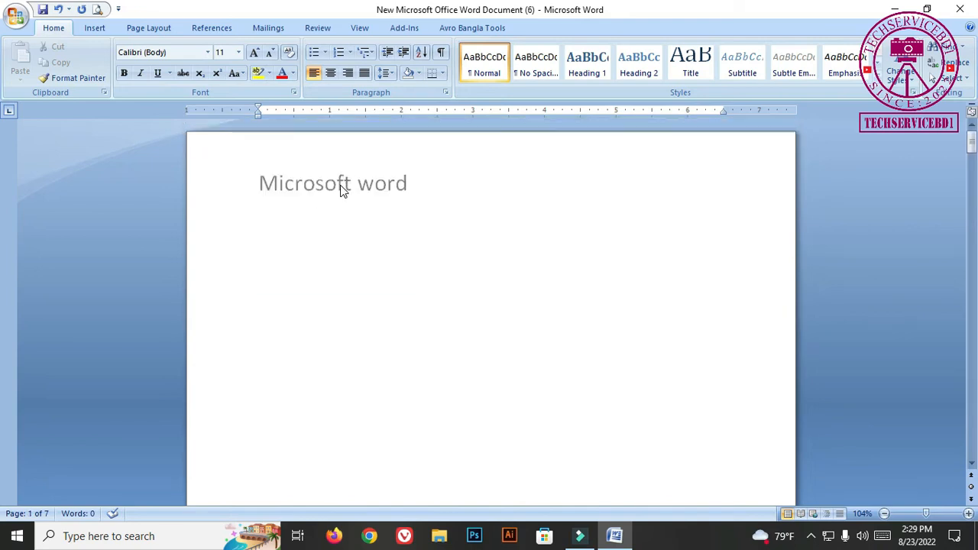
pyautogui.doubleClick(342, 188)
pyautogui.tripleClick(417, 186)
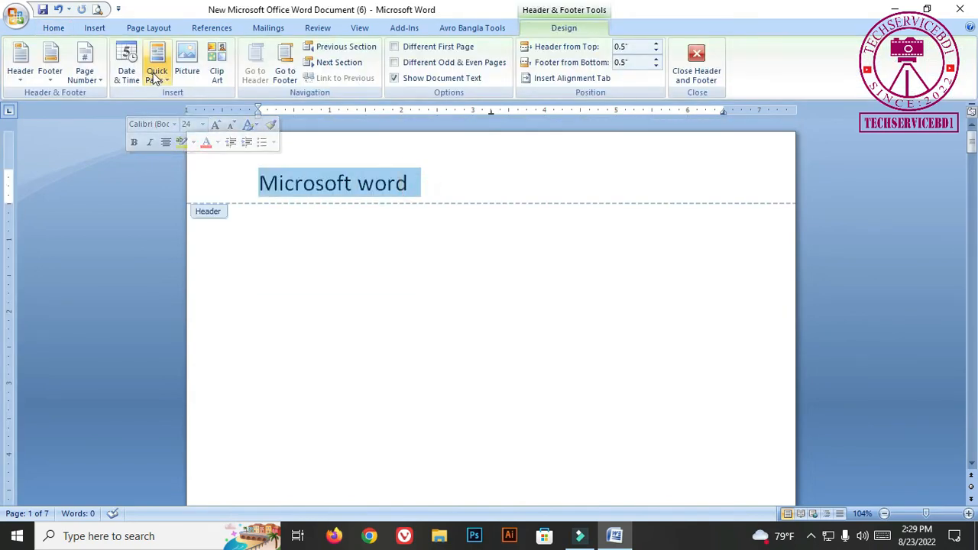
pyautogui.click(53, 27)
pyautogui.click(293, 73)
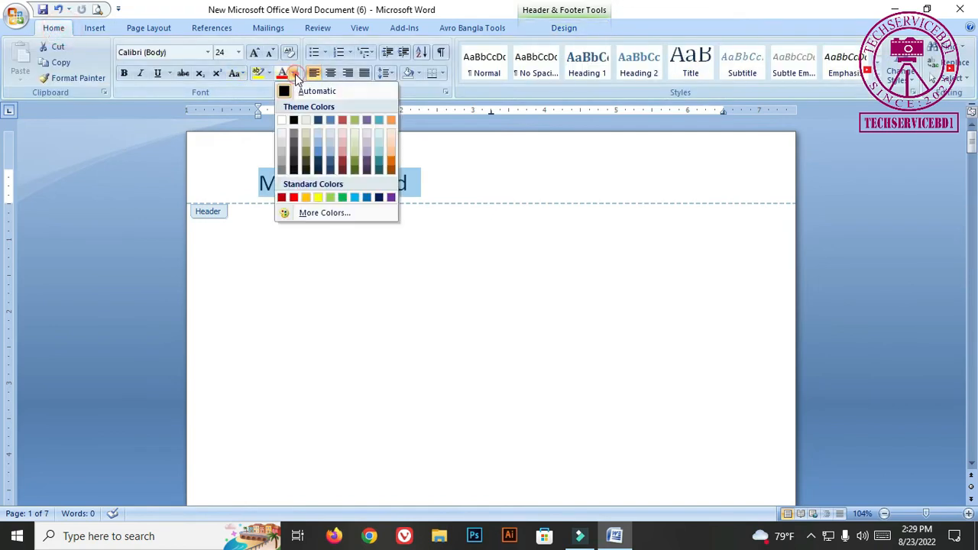
pyautogui.click(356, 198)
pyautogui.click(359, 187)
# - Check the header on the following pages and set the font of its text to Algerian
pyautogui.scroll(-15, 423, 267)
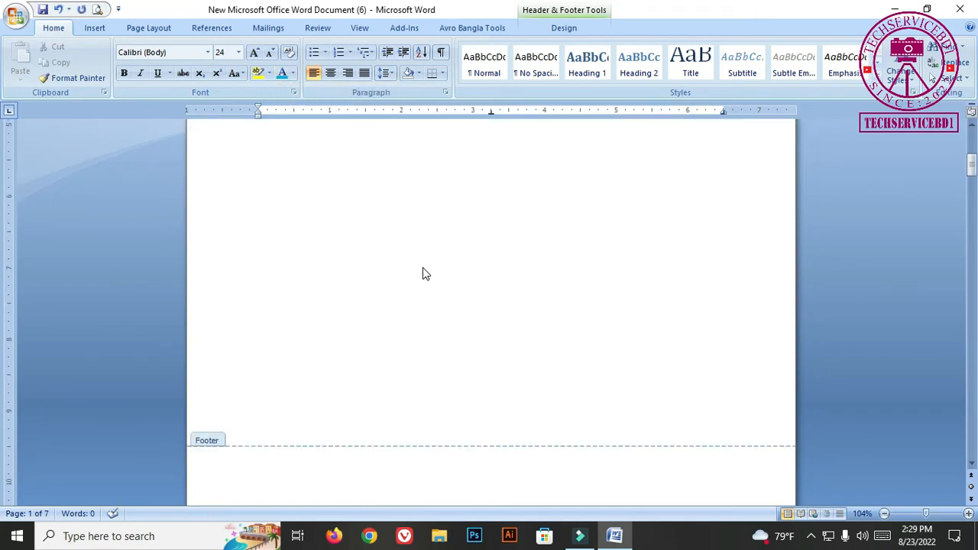
pyautogui.scroll(-20, 306, 321)
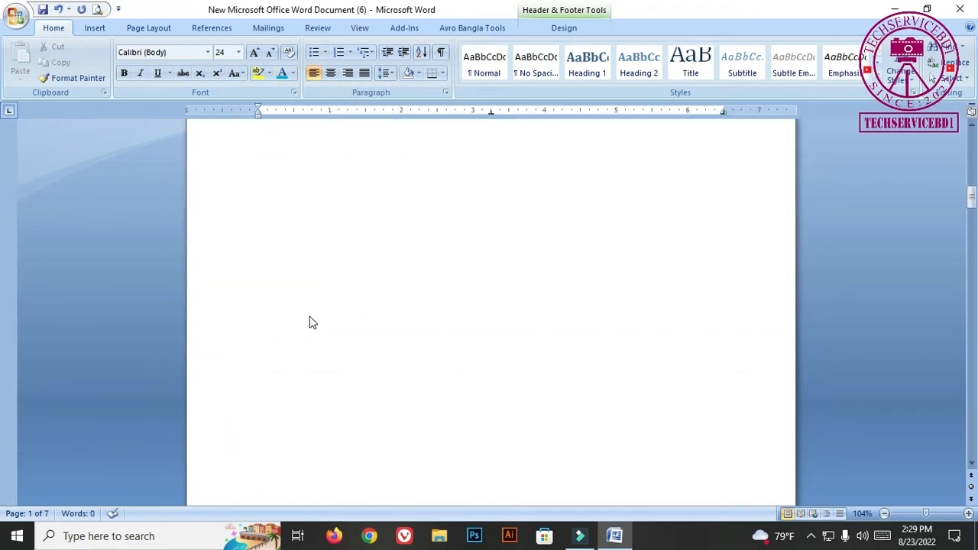
pyautogui.scroll(3, 331, 298)
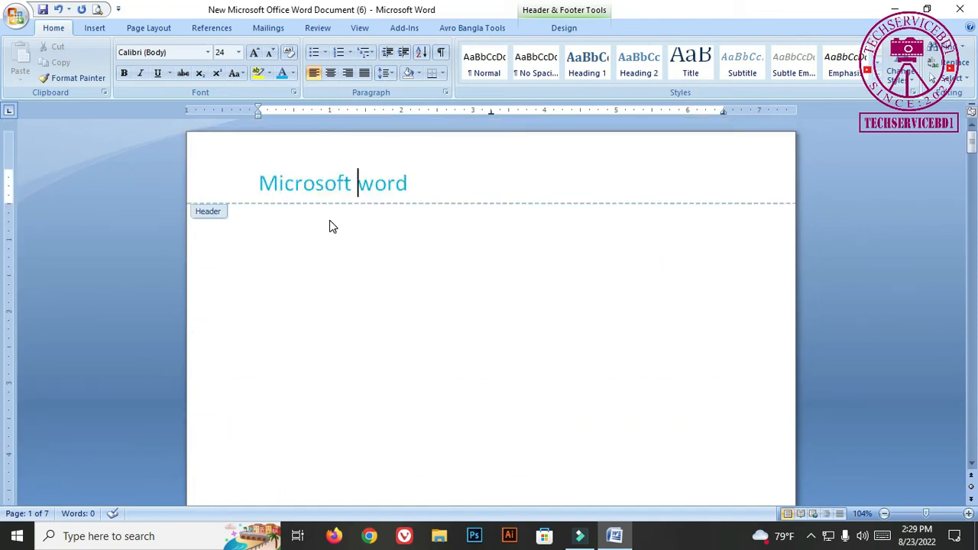
pyautogui.click(344, 185)
pyautogui.click(406, 183)
pyautogui.moveTo(406, 184); pyautogui.dragTo(216, 177)
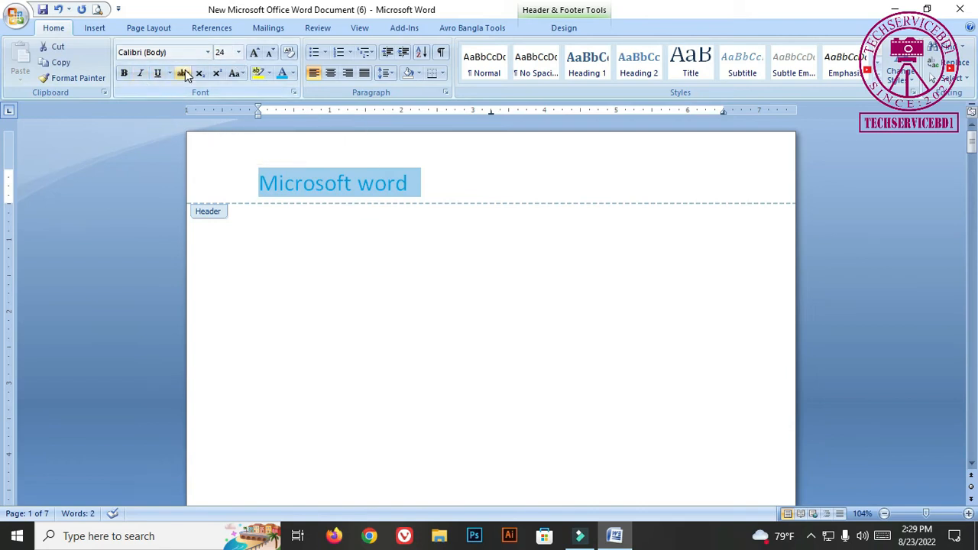
pyautogui.click(207, 52)
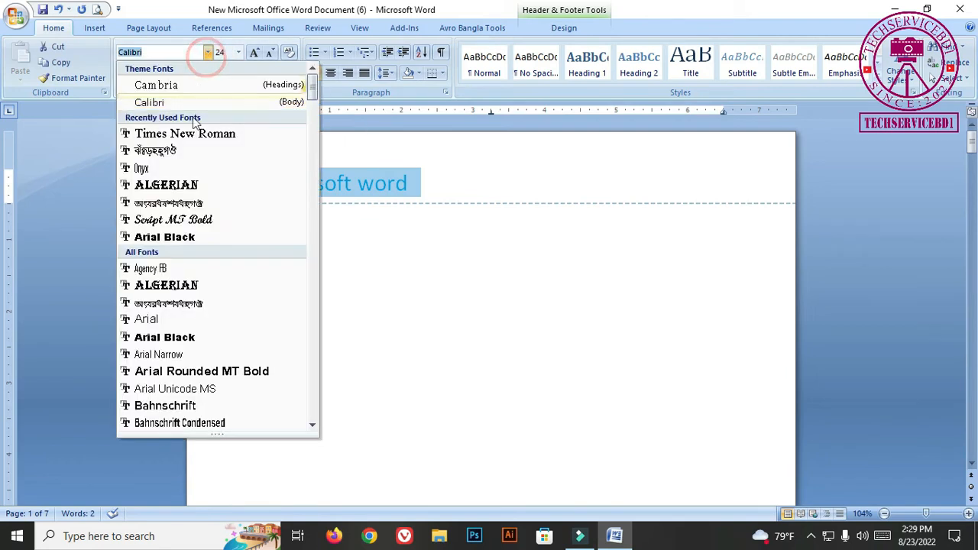
pyautogui.click(196, 190)
pyautogui.click(500, 194)
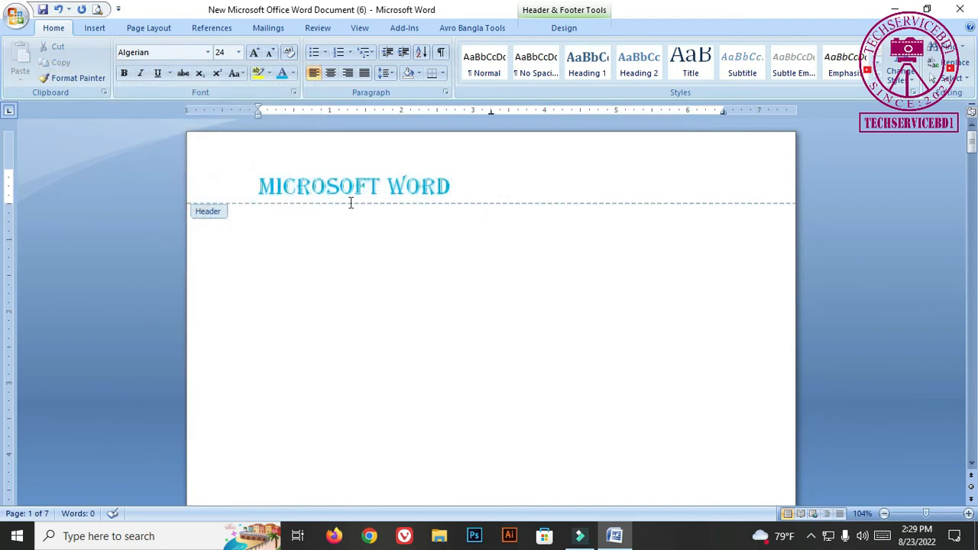
pyautogui.click(293, 74)
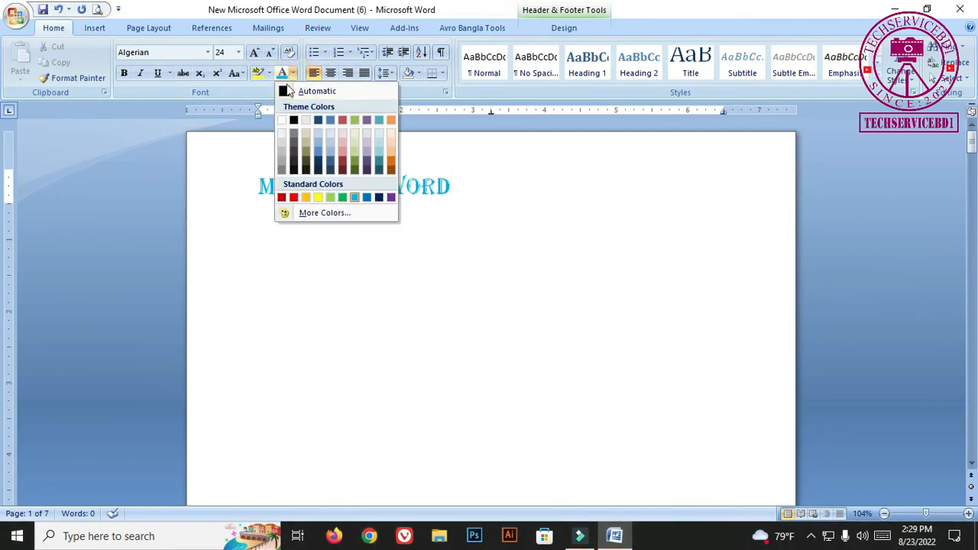
pyautogui.click(290, 74)
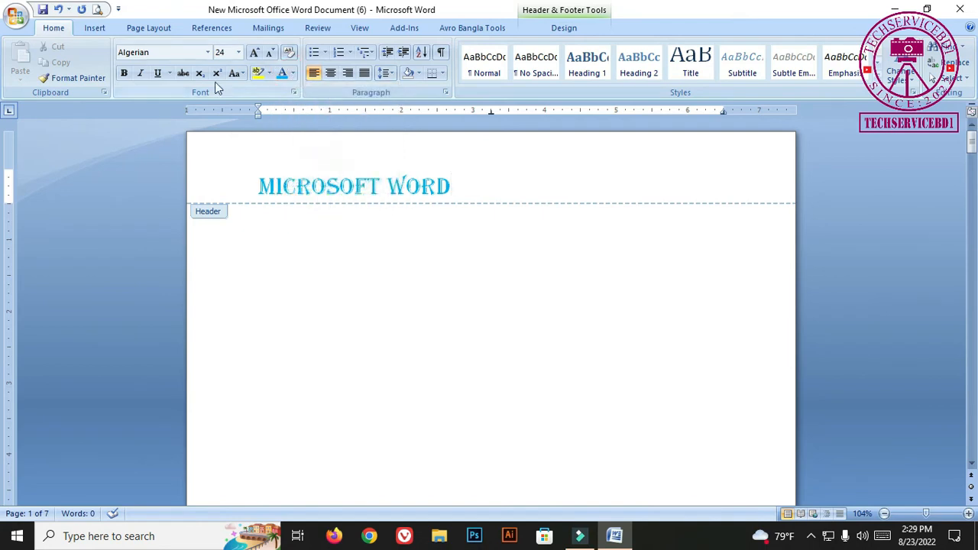
pyautogui.click(145, 32)
pyautogui.click(212, 27)
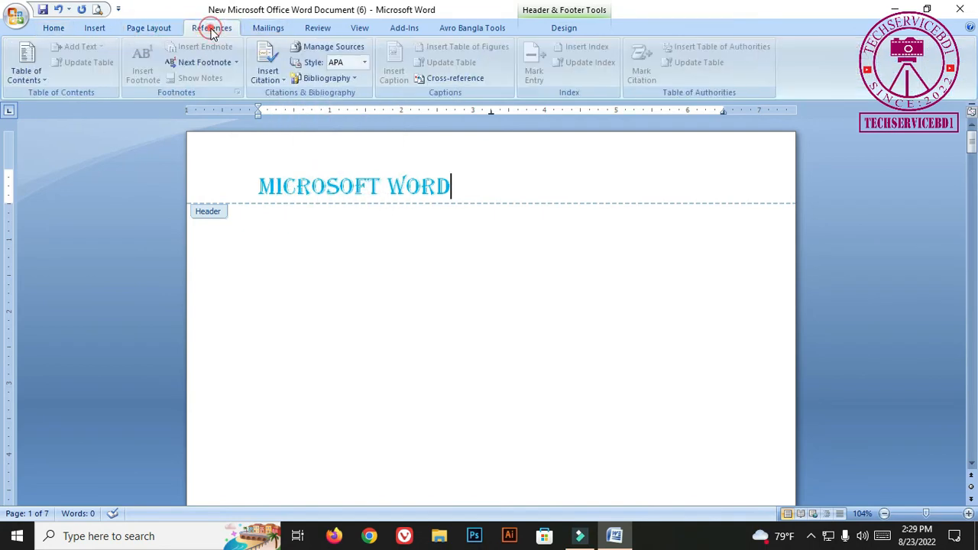
# - Draw a rectangle about 0.8" wide in the header, just right of the "Microsoft word" text
pyautogui.click(98, 31)
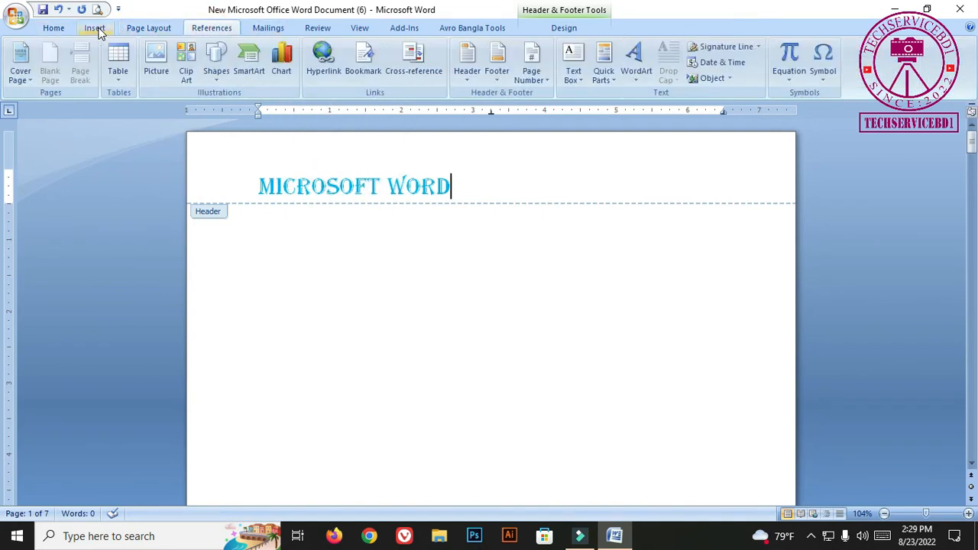
pyautogui.click(218, 67)
pyautogui.click(222, 70)
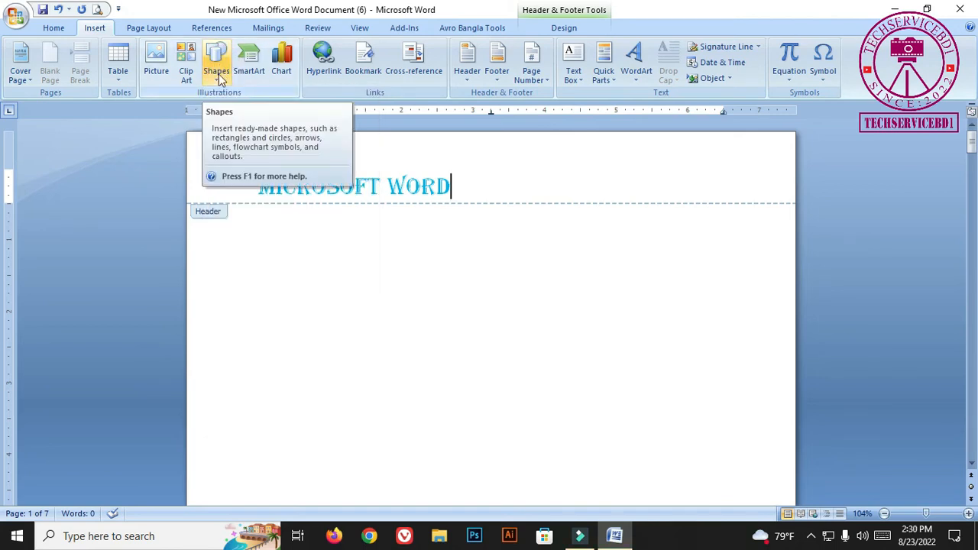
pyautogui.click(216, 82)
pyautogui.click(216, 65)
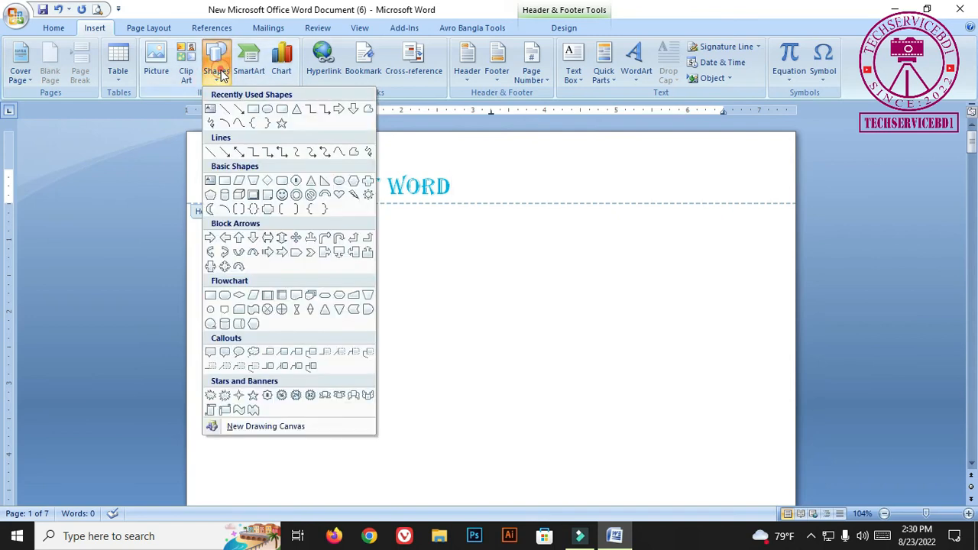
pyautogui.click(254, 111)
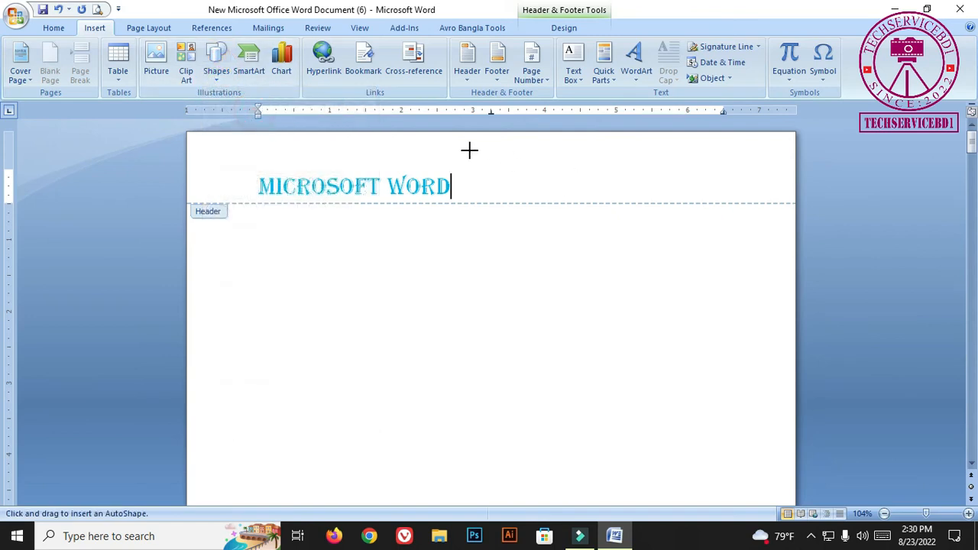
pyautogui.moveTo(500, 160); pyautogui.dragTo(558, 196)
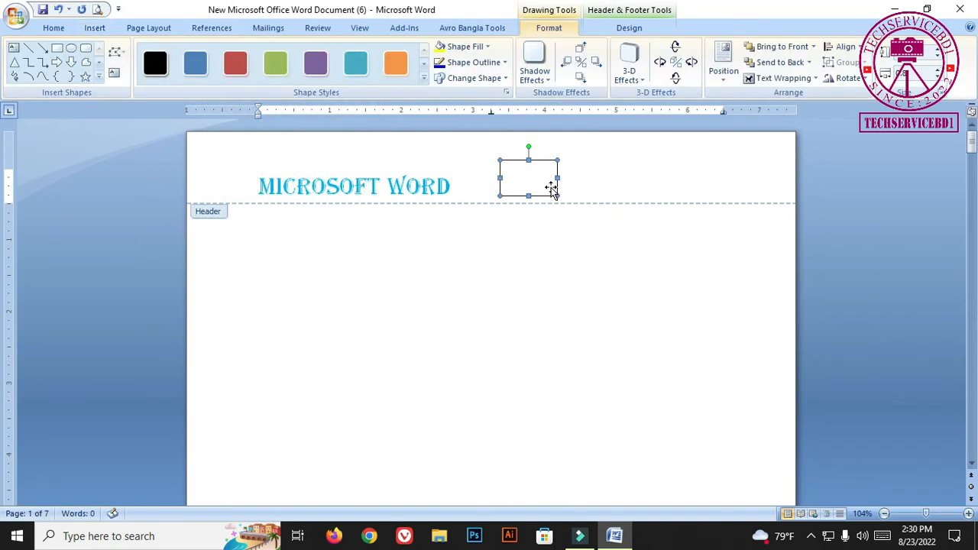
# - Fill the header rectangle with the picture "TECHSERVICEBD2 02" from the TECHSERVICEBD2 folder on New Volume (E:)
pyautogui.click(505, 64)
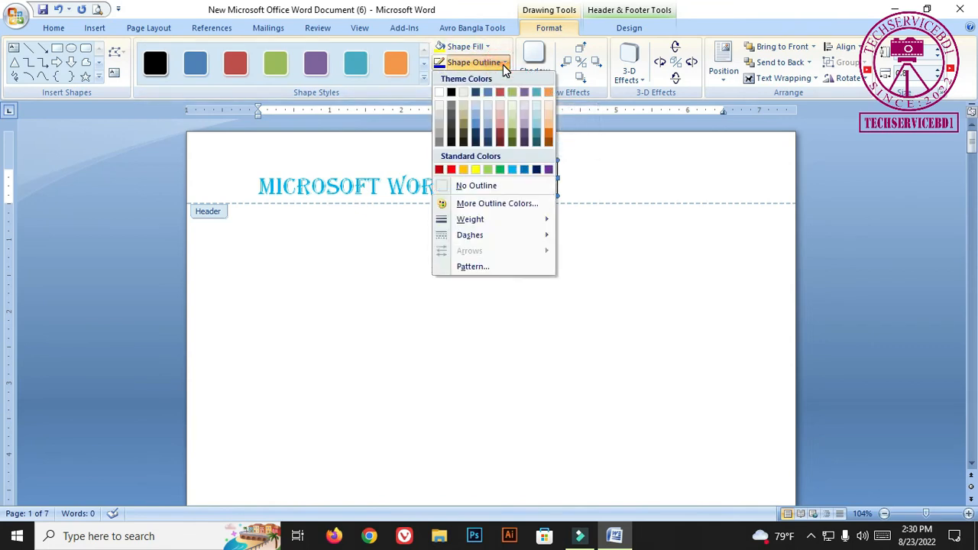
pyautogui.click(501, 62)
pyautogui.click(485, 46)
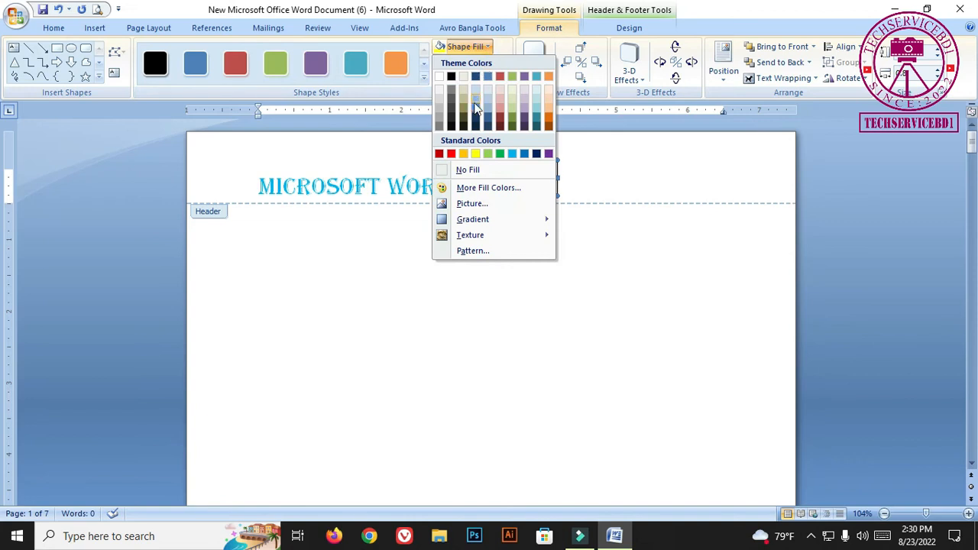
pyautogui.click(472, 204)
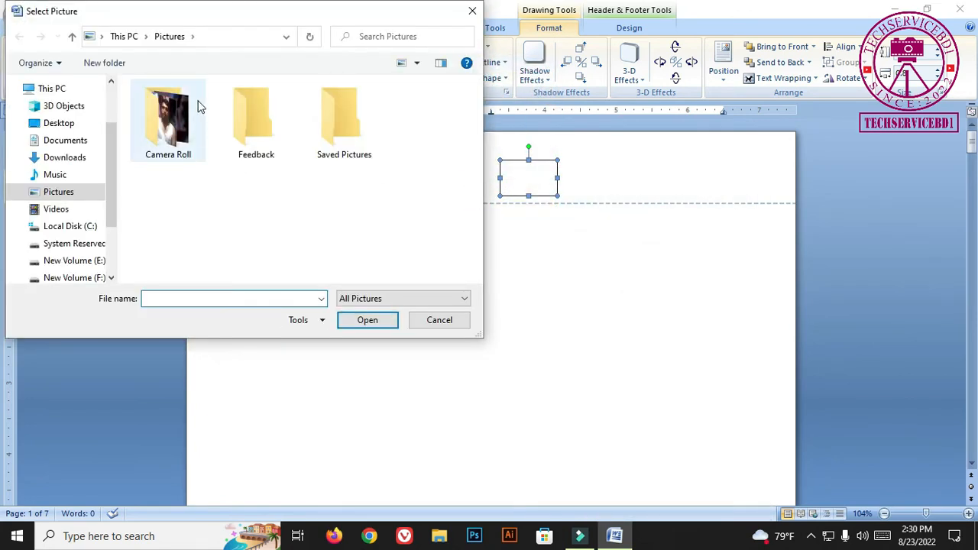
pyautogui.doubleClick(192, 124)
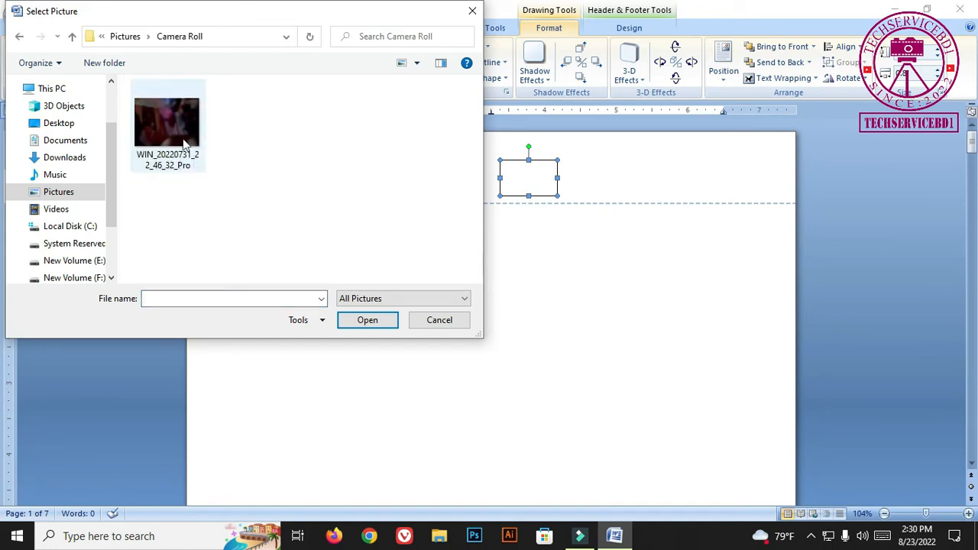
pyautogui.click(20, 42)
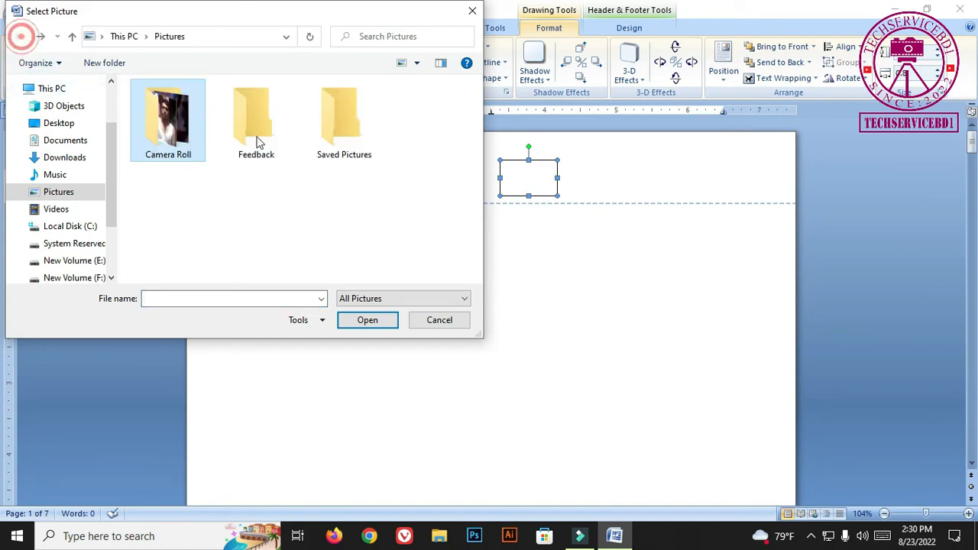
pyautogui.scroll(-1, 71, 230)
pyautogui.click(72, 223)
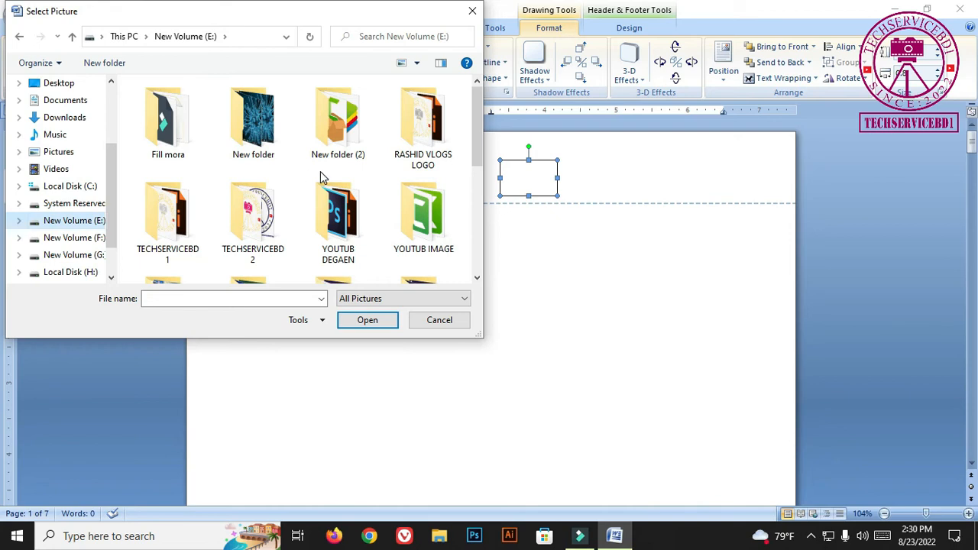
pyautogui.scroll(-3, 321, 177)
pyautogui.scroll(1, 321, 179)
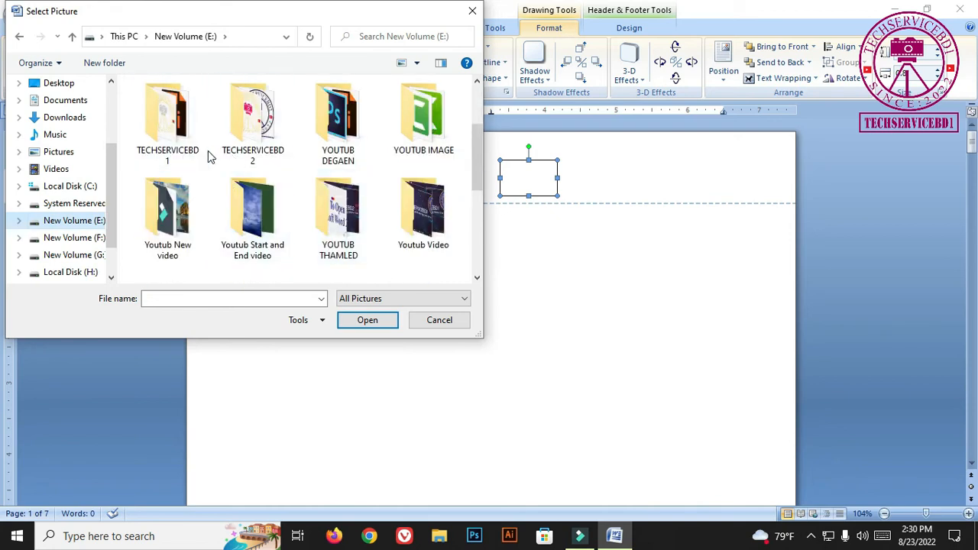
pyautogui.doubleClick(260, 130)
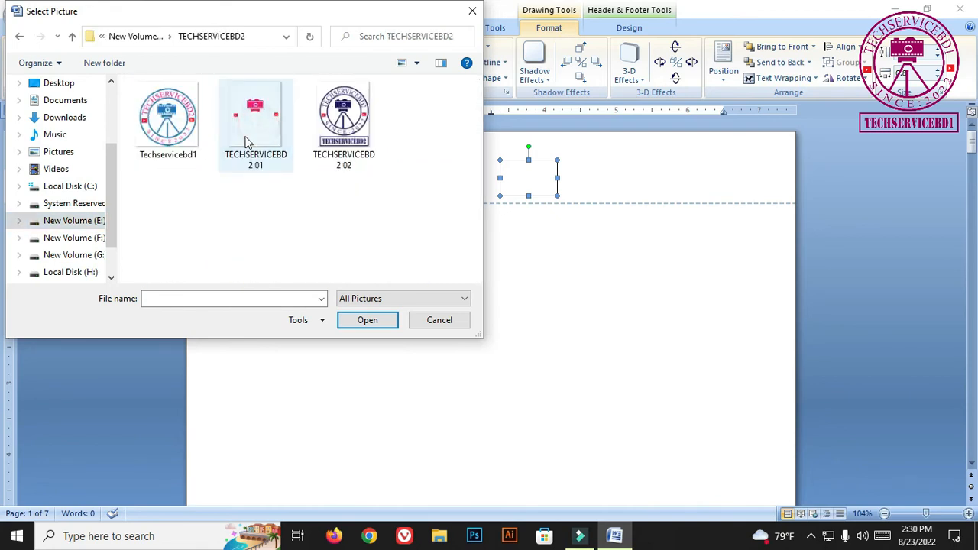
pyautogui.click(342, 129)
pyautogui.click(368, 320)
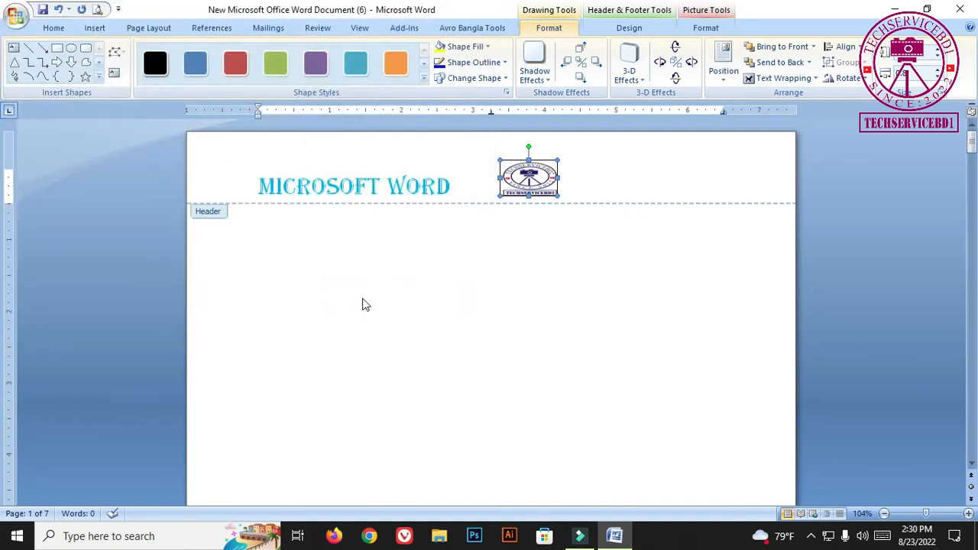
# - Move the logo rectangle to the header's left edge, stretched to the header's height, and indent the text "Microsoft word" by one tab
pyautogui.moveTo(529, 159); pyautogui.dragTo(249, 161)
pyautogui.click(445, 157)
pyautogui.click(299, 186)
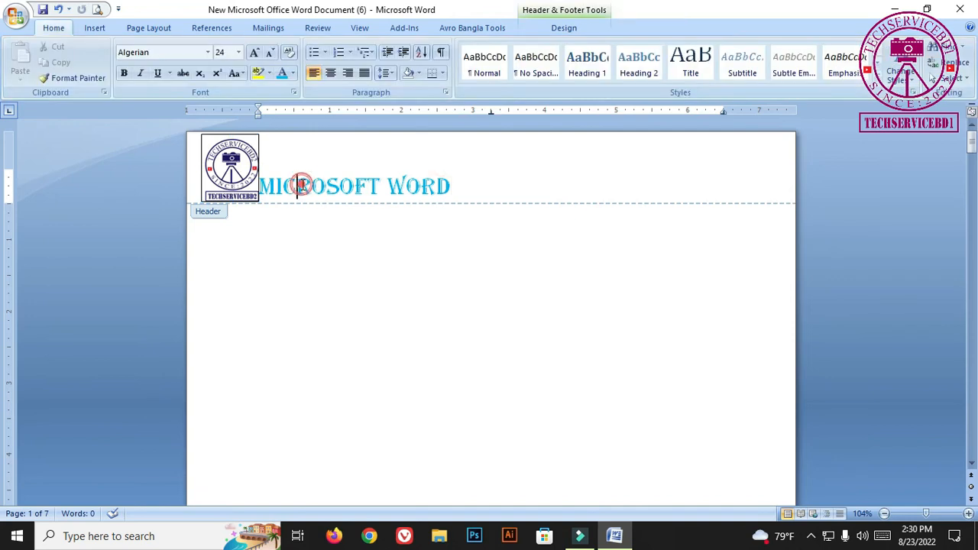
pyautogui.press('Tab')
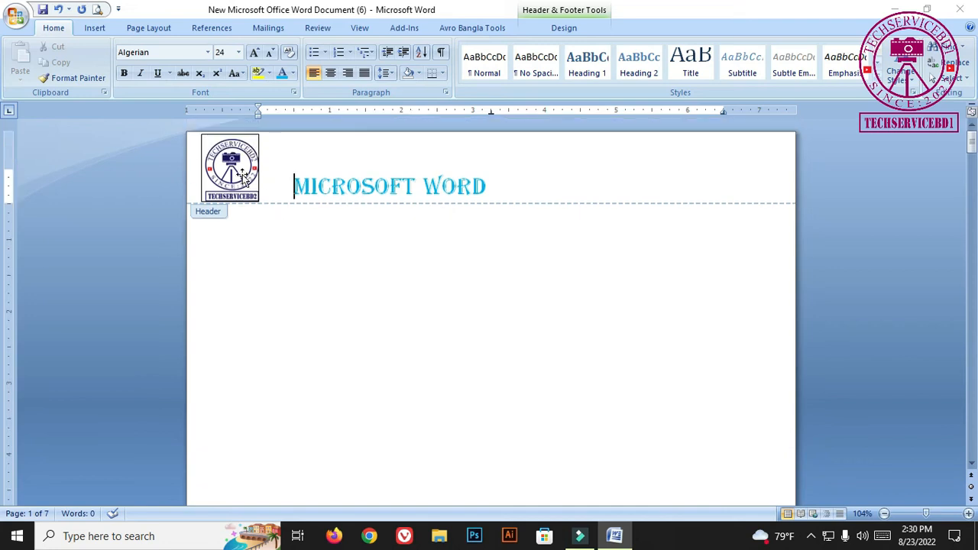
# - Enter the text "Techservicebd1" in the first page's footer, one line below the footer's upper edge
pyautogui.scroll(-15, 242, 175)
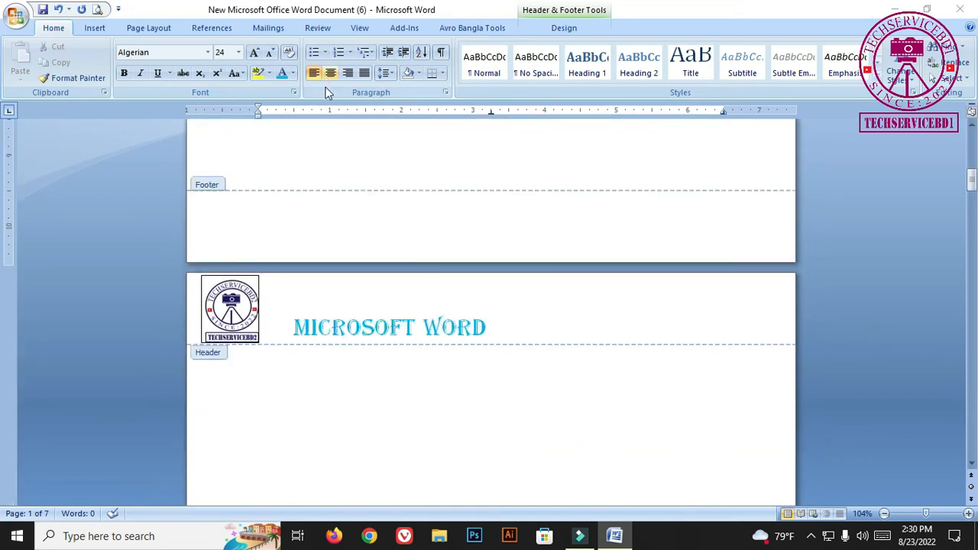
pyautogui.click(387, 209)
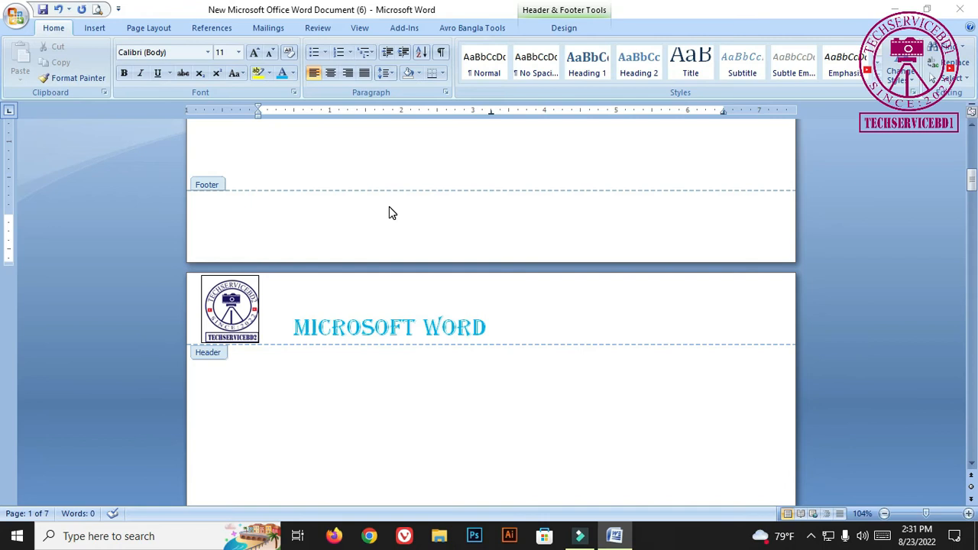
pyautogui.write('te')
pyautogui.write('Te')
pyautogui.write('chservicebd2')
pyautogui.click(263, 222)
pyautogui.press('BackSpace')
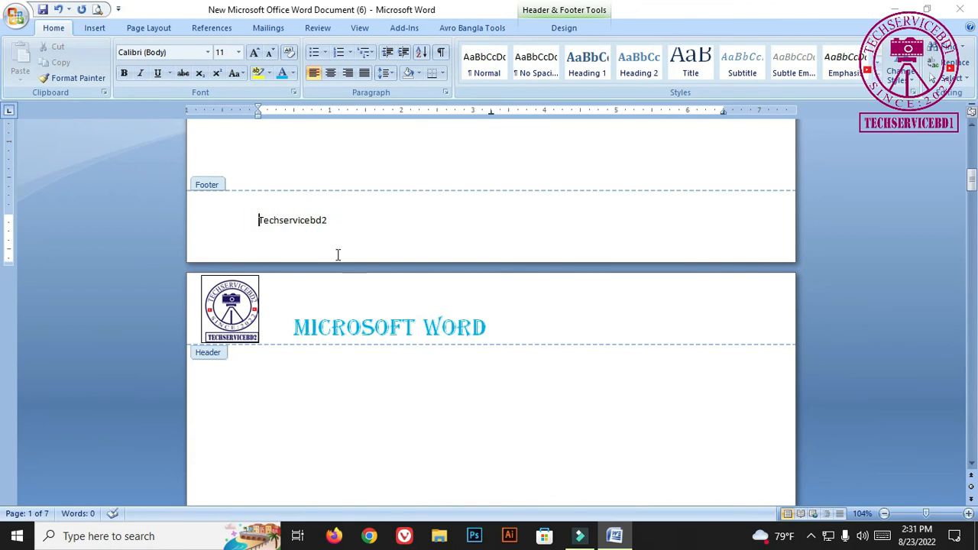
pyautogui.click(327, 222)
pyautogui.press('BackSpace')
# - Enlarge the footer text "Techservicebd1" to font size 24
pyautogui.moveTo(331, 220); pyautogui.dragTo(242, 218)
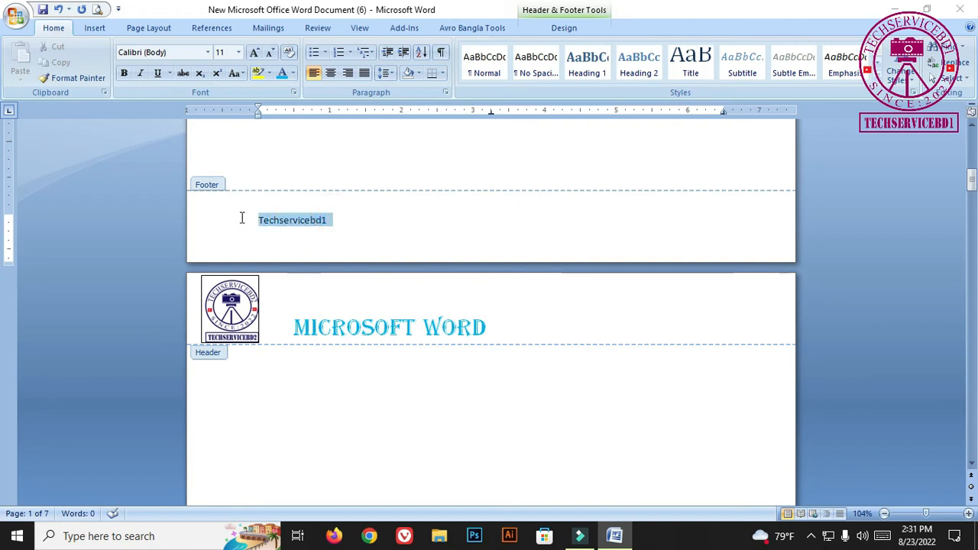
pyautogui.click(254, 52)
pyautogui.click(255, 52)
pyautogui.click(254, 52)
pyautogui.click(255, 53)
pyautogui.click(254, 53)
pyautogui.click(254, 53)
pyautogui.click(254, 53)
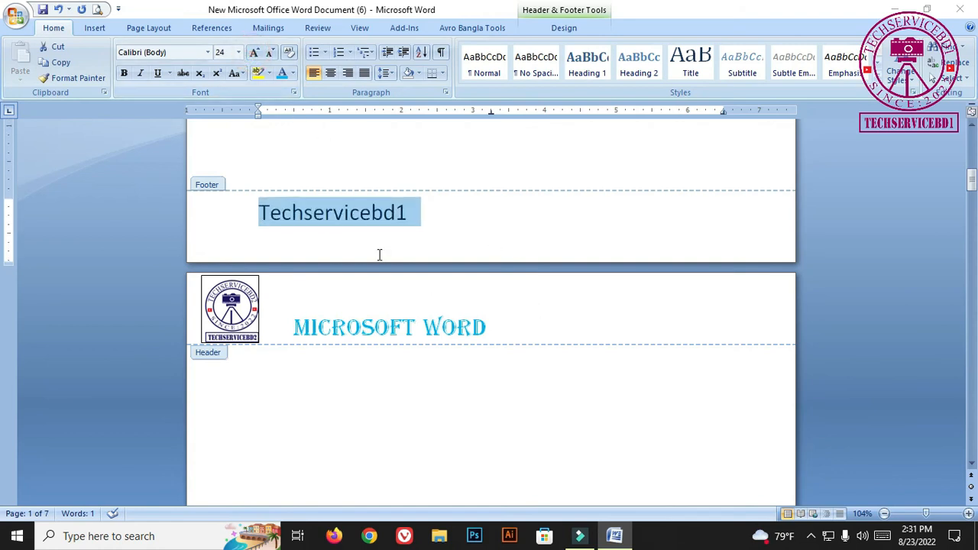
# - Align the footer text "Techservicebd1" to the right margin
pyautogui.click(790, 230)
pyautogui.moveTo(361, 212); pyautogui.dragTo(413, 220)
pyautogui.click(345, 214)
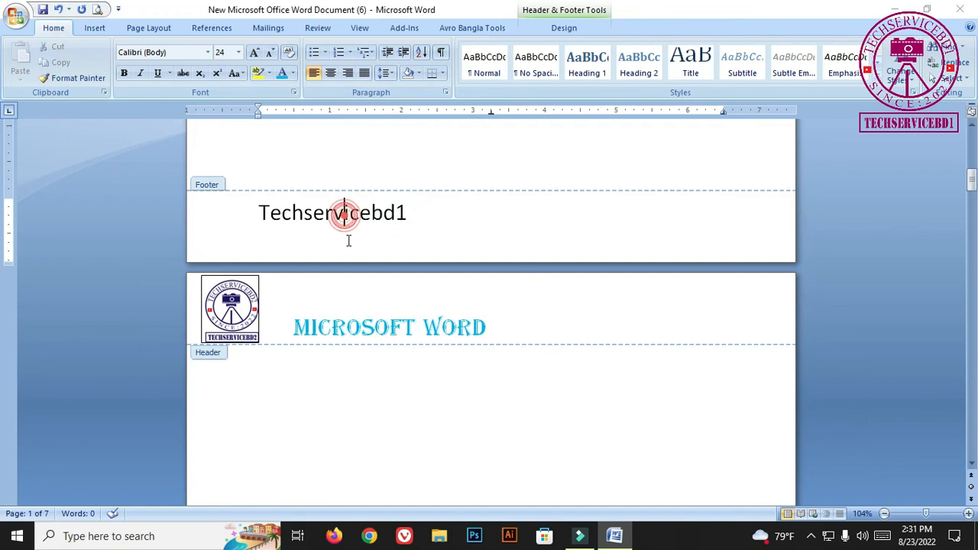
pyautogui.click(348, 74)
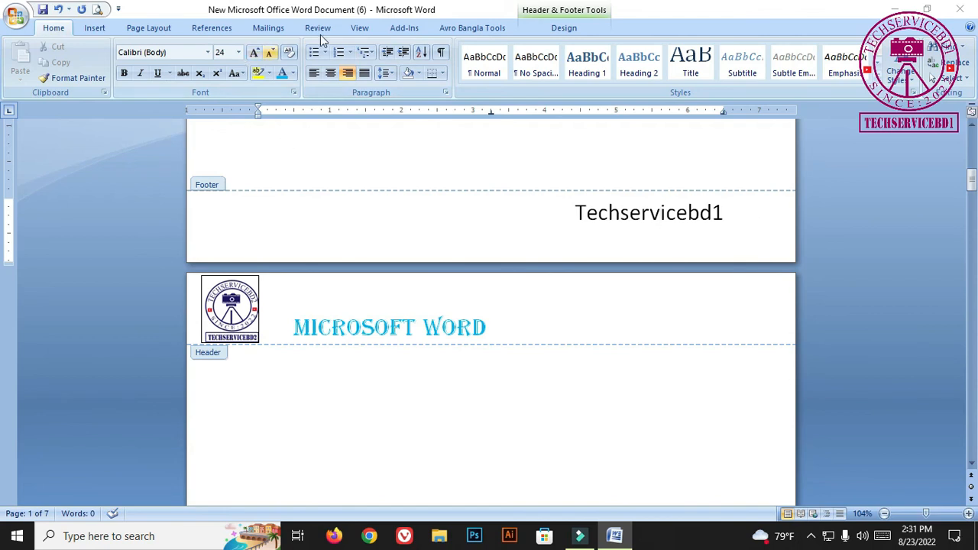
# - Try right alignment on the first page's header text "Microsoft word", and settle on centering it between the margins
pyautogui.scroll(2, 527, 230)
pyautogui.scroll(15, 363, 223)
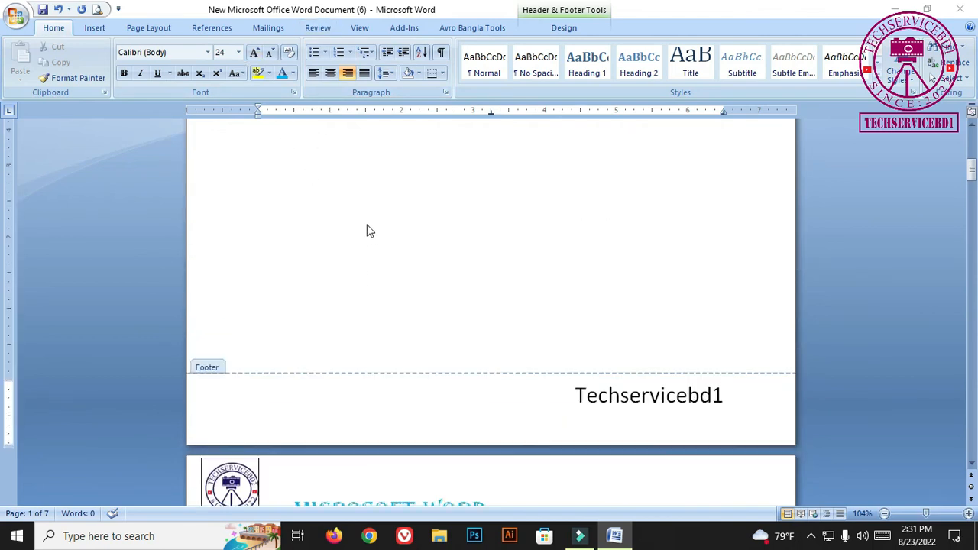
pyautogui.click(356, 187)
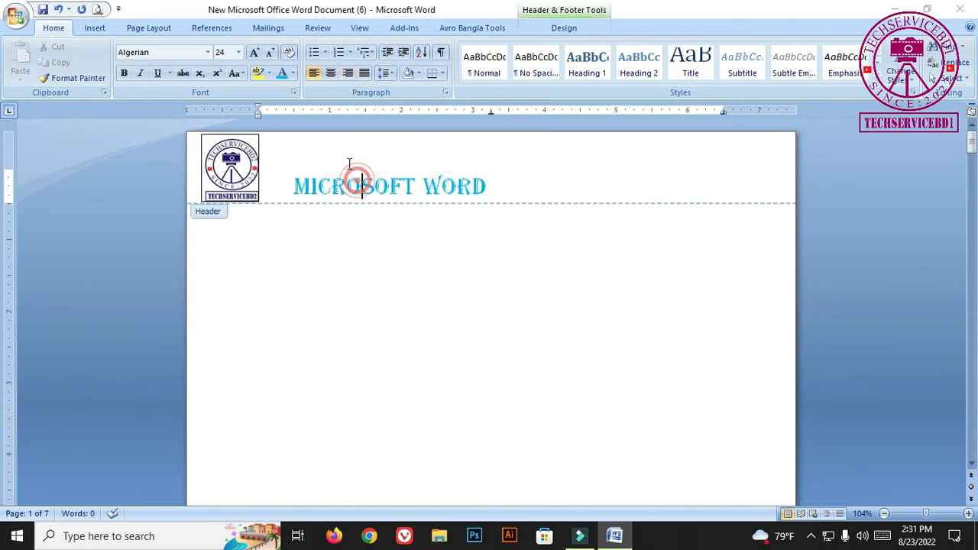
pyautogui.click(349, 74)
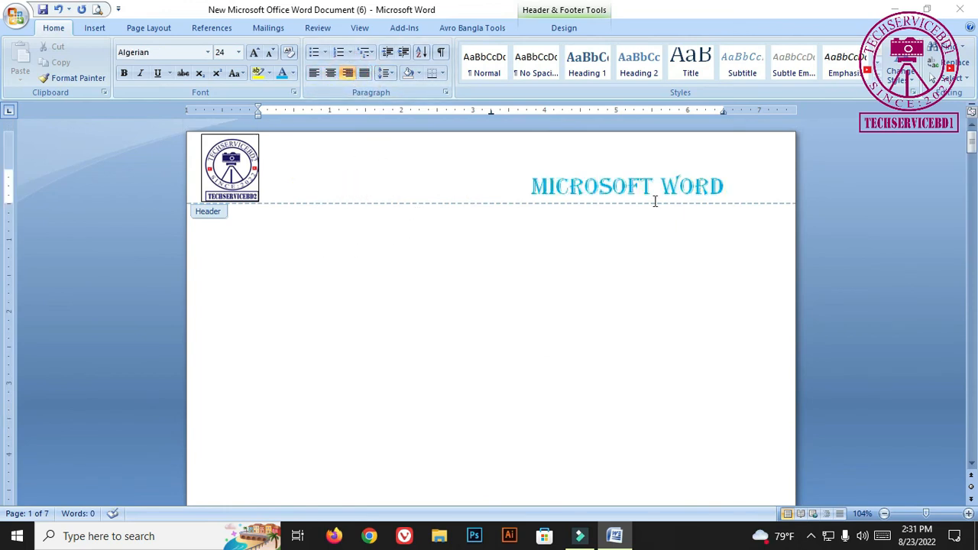
pyautogui.click(330, 72)
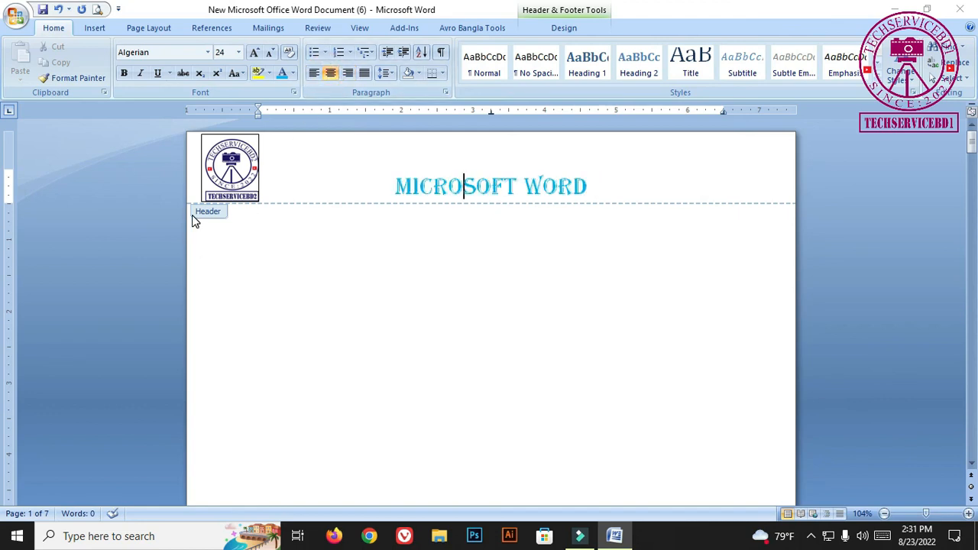
pyautogui.scroll(-2, 271, 254)
pyautogui.scroll(2, 272, 254)
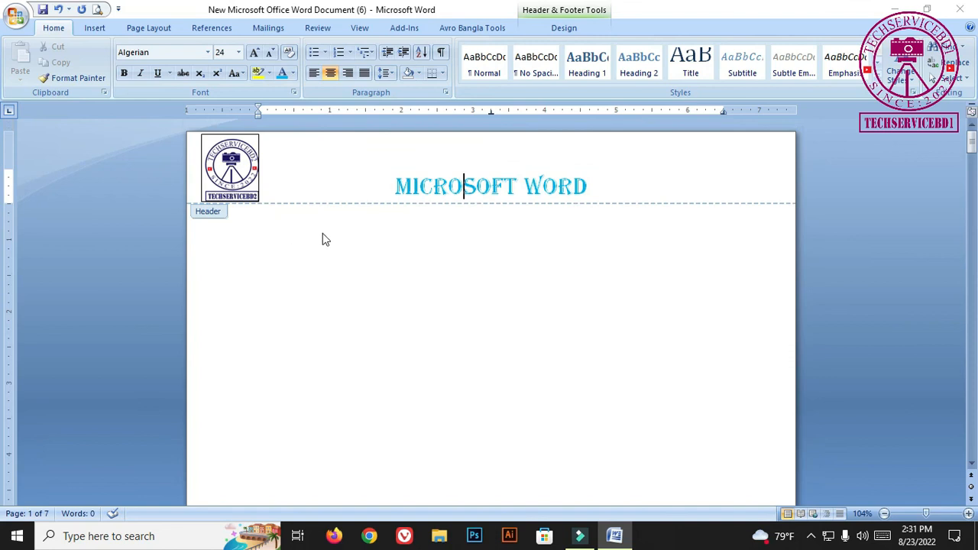